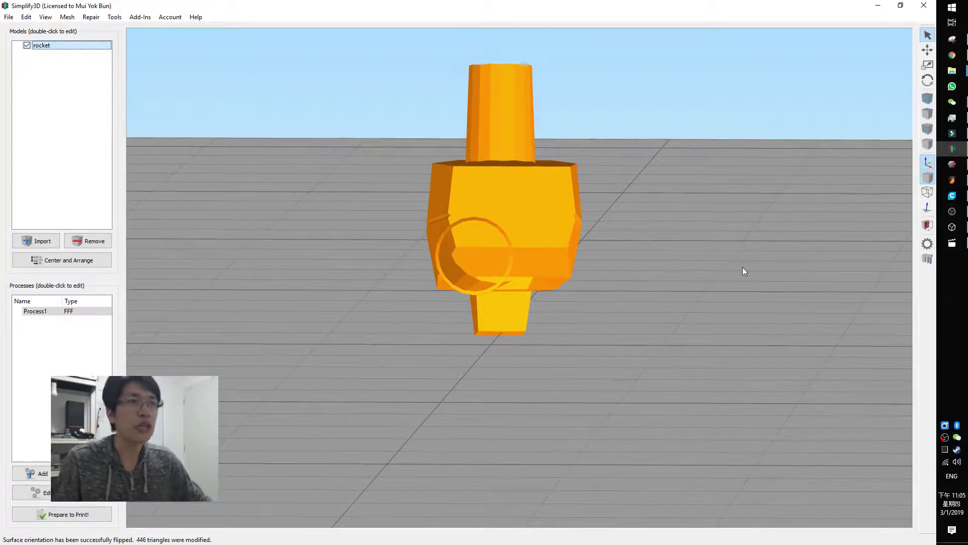
Orbit the rocket in Simplify3D, then turn rocket.stl to its nozzle end in 3D Viewer.
drag(725, 169, 666, 353)
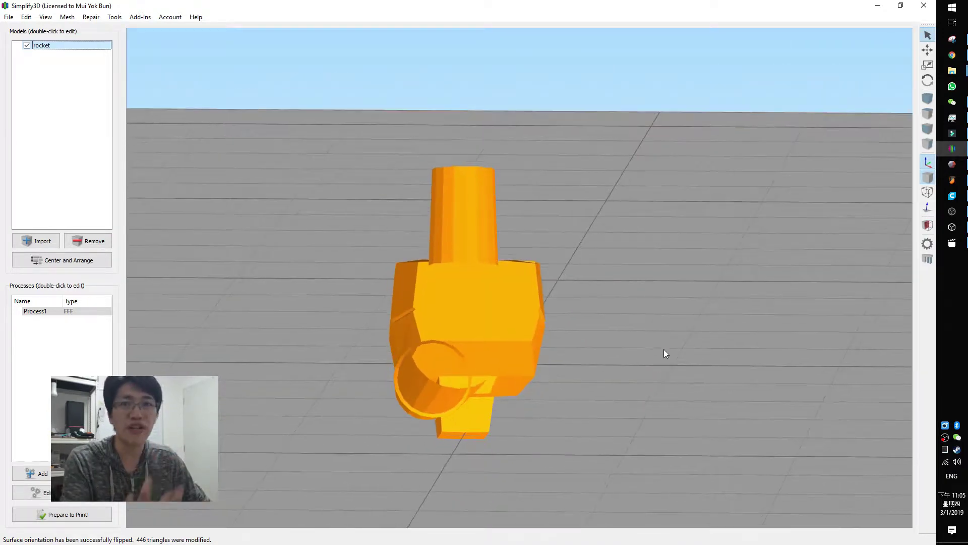
click(952, 227)
drag(376, 275, 351, 275)
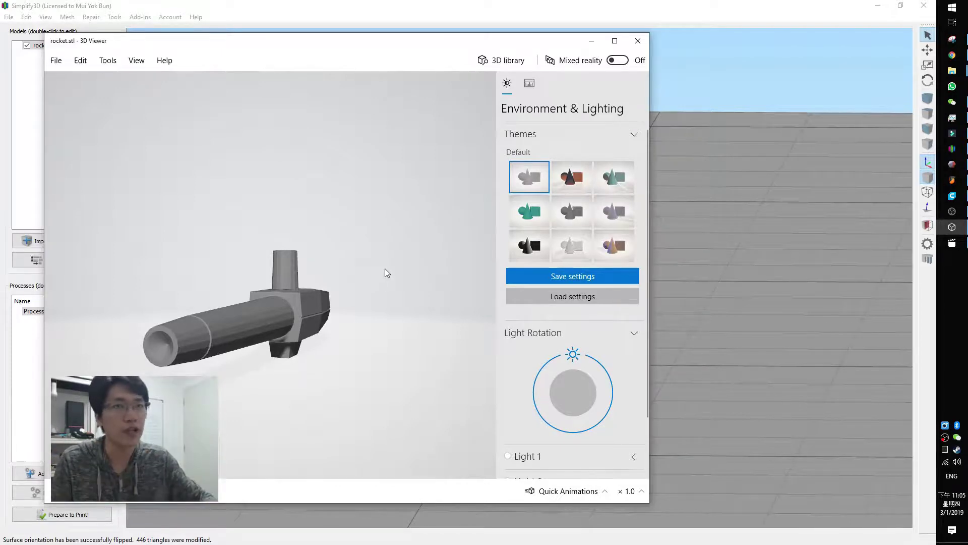
Inspect the rocket in Cura, tilting and orbiting to look down on it.
click(953, 195)
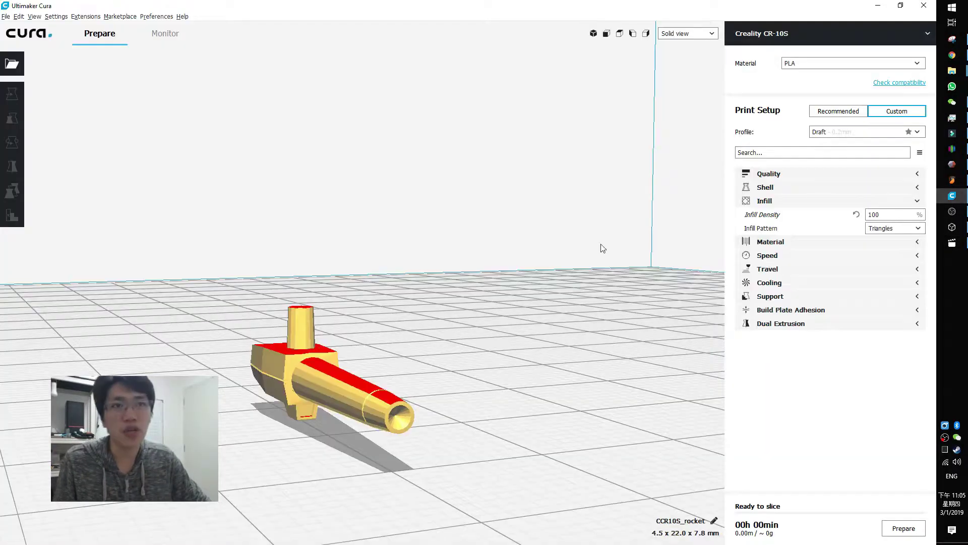
right_drag(603, 248, 407, 367)
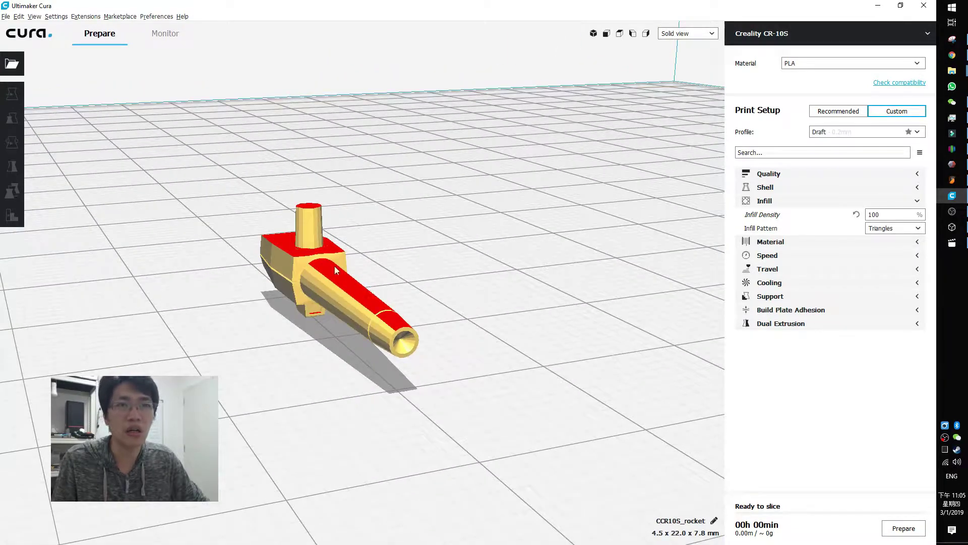
right_drag(463, 294, 441, 301)
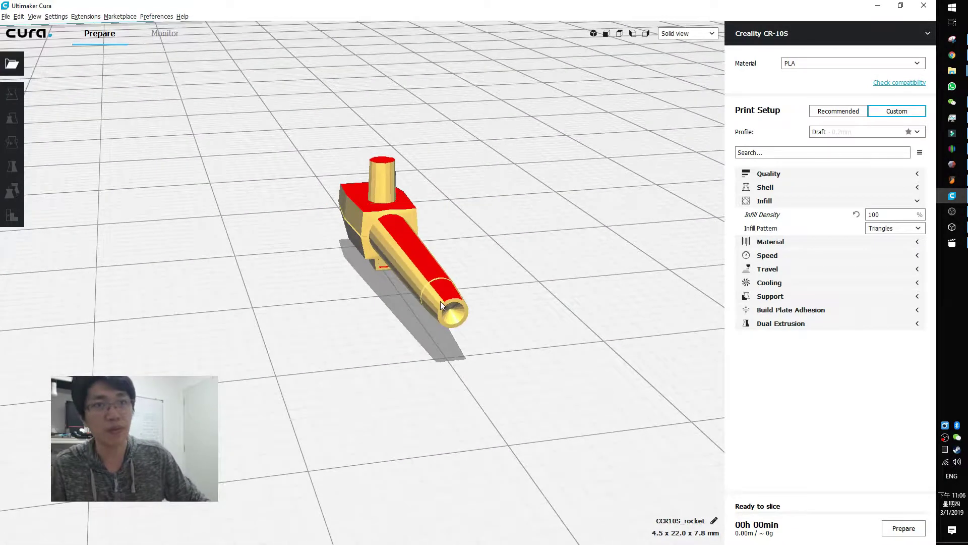
Check the rocket in Slic3r Prusa Edition, then open and dismiss the Start menu.
click(953, 180)
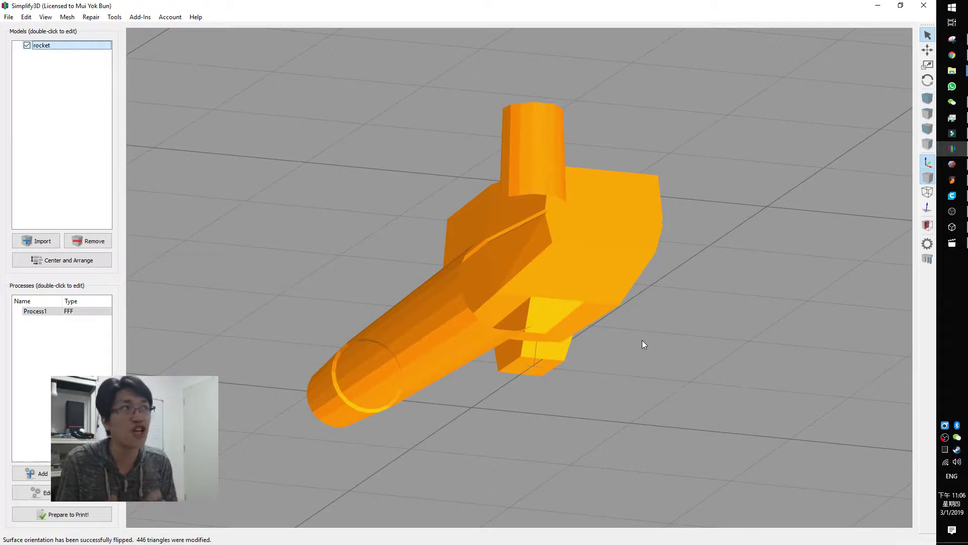
click(951, 7)
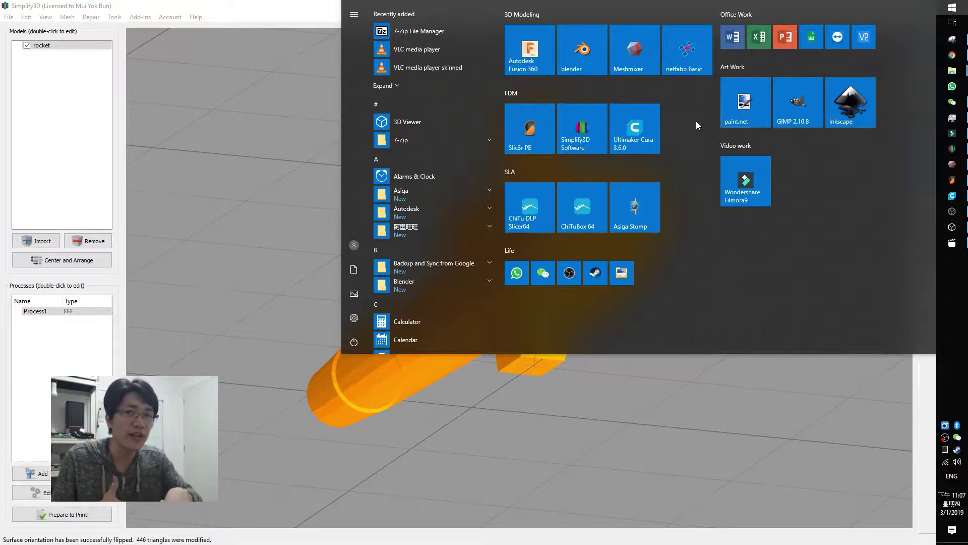
click(565, 450)
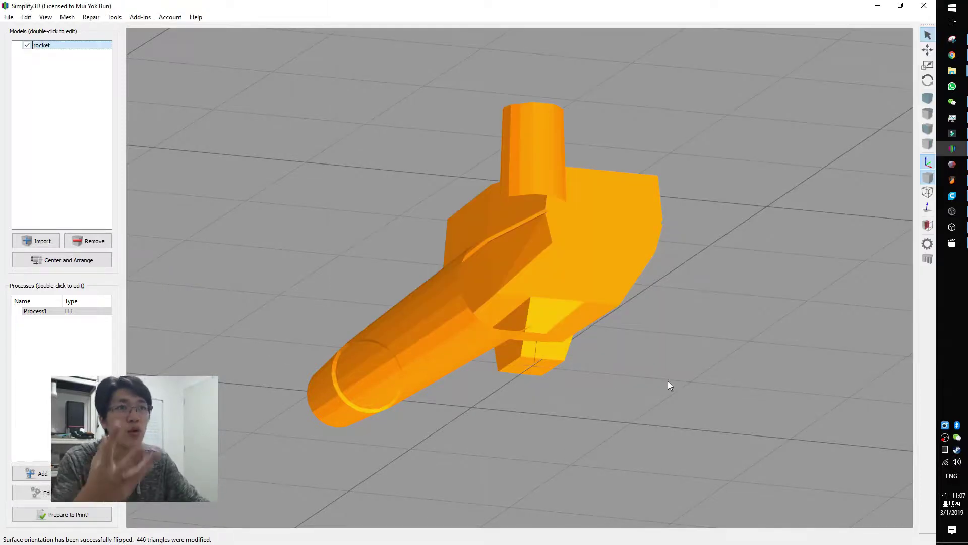
Orbit Simplify3D to a side-on rocket view, then orbit the 3D Viewer preview.
right_drag(667, 381, 729, 432)
drag(729, 432, 713, 374)
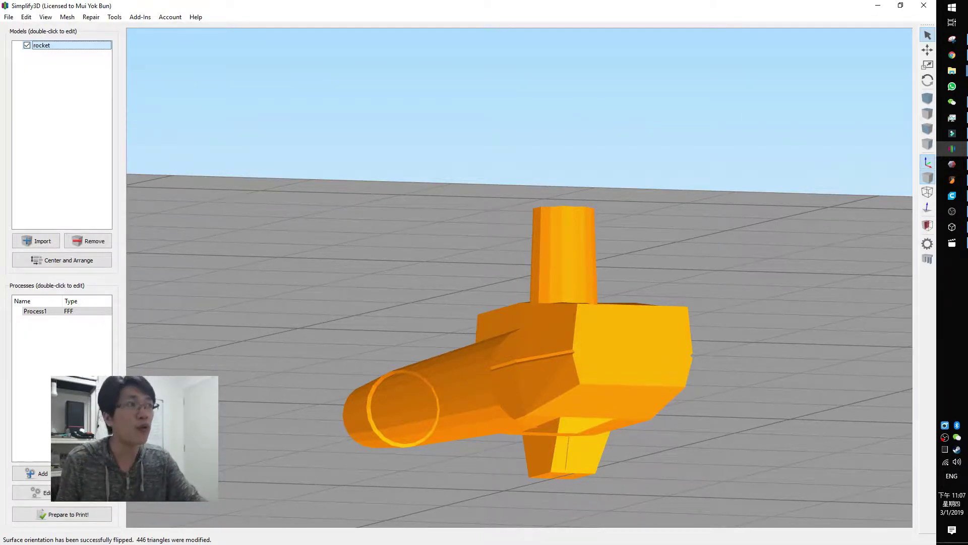
click(951, 227)
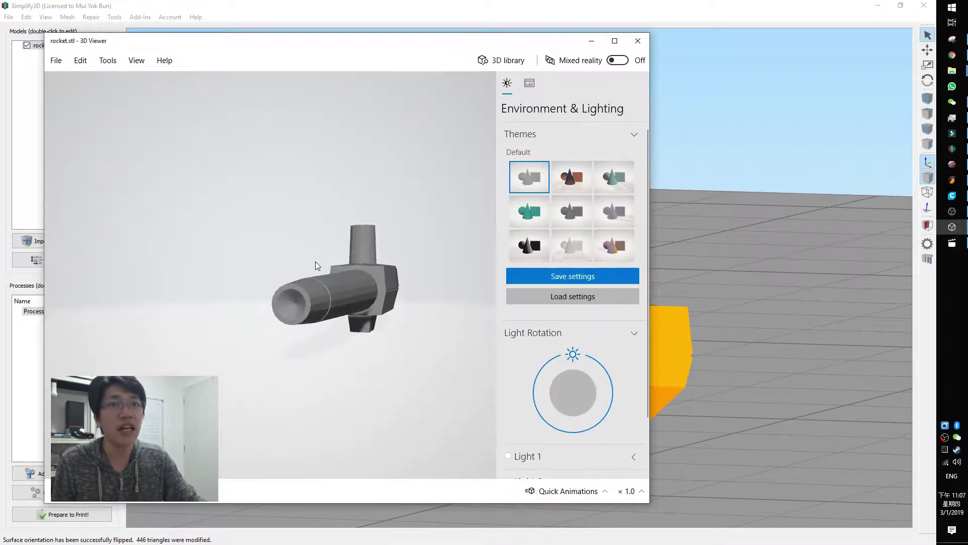
drag(317, 262, 296, 267)
Orbit the Simplify3D rocket through side-on, lower and tilted angles, and open the Repair menu.
click(690, 274)
drag(686, 303, 700, 233)
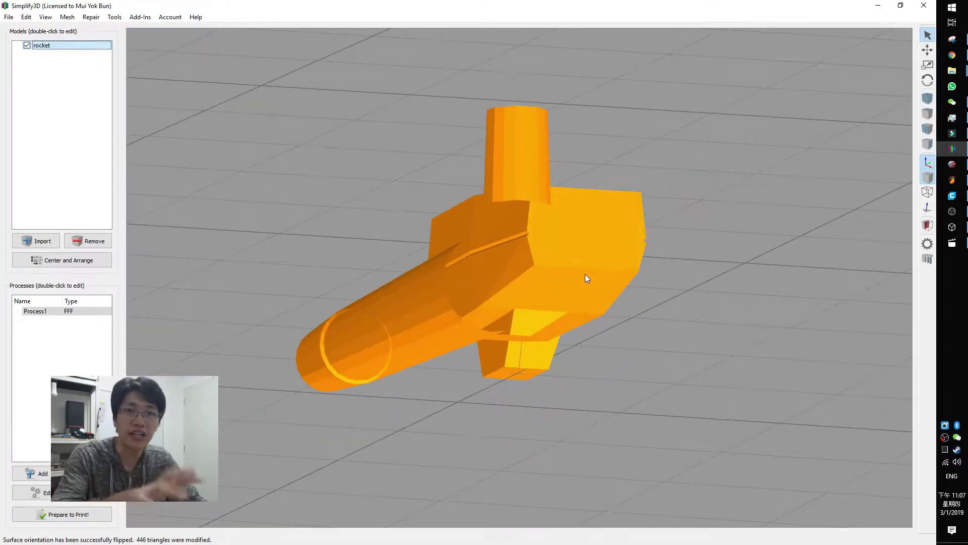
drag(572, 307, 574, 362)
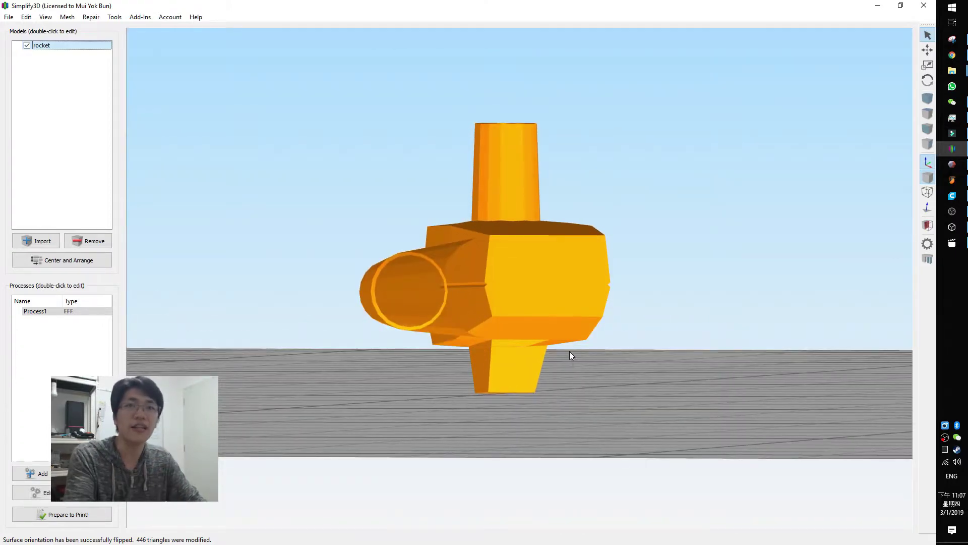
drag(567, 291, 667, 345)
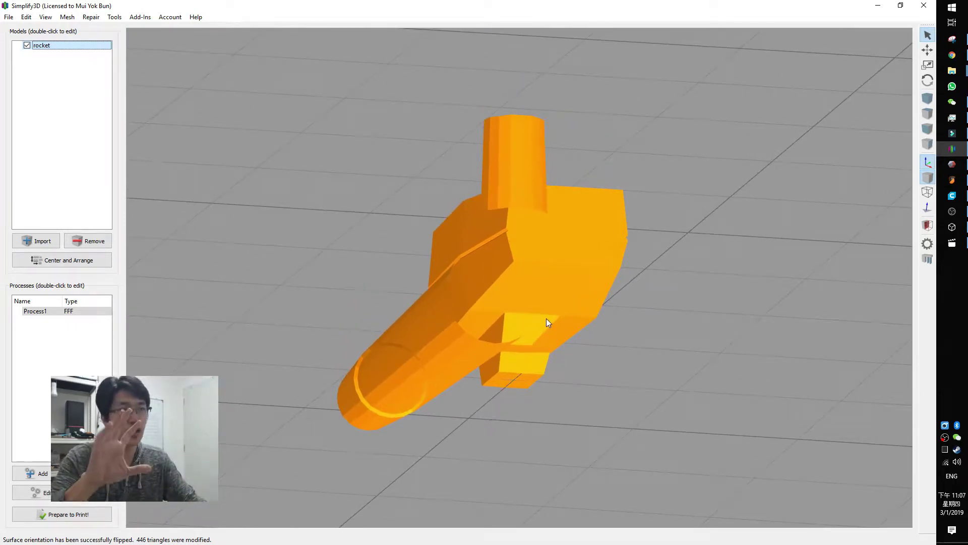
drag(523, 305, 578, 403)
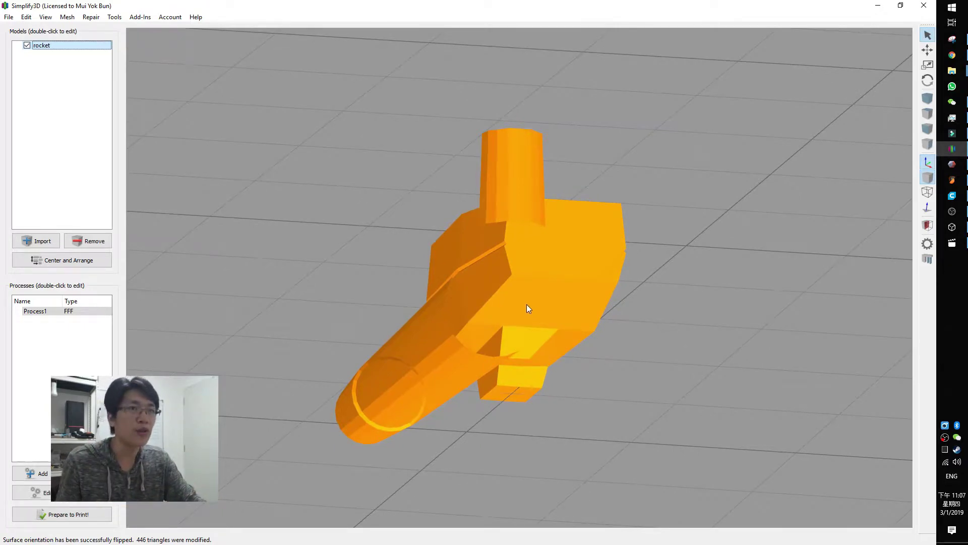
drag(709, 262, 579, 272)
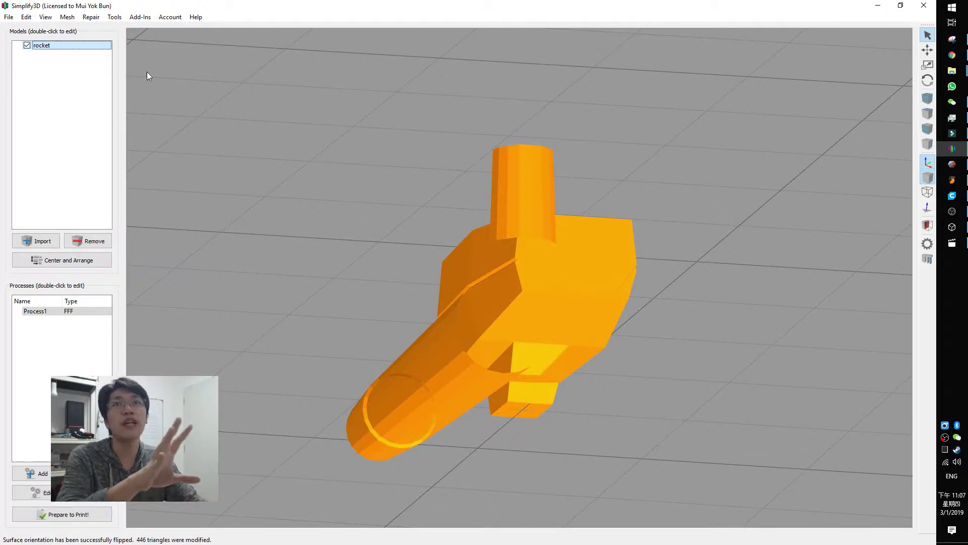
click(92, 18)
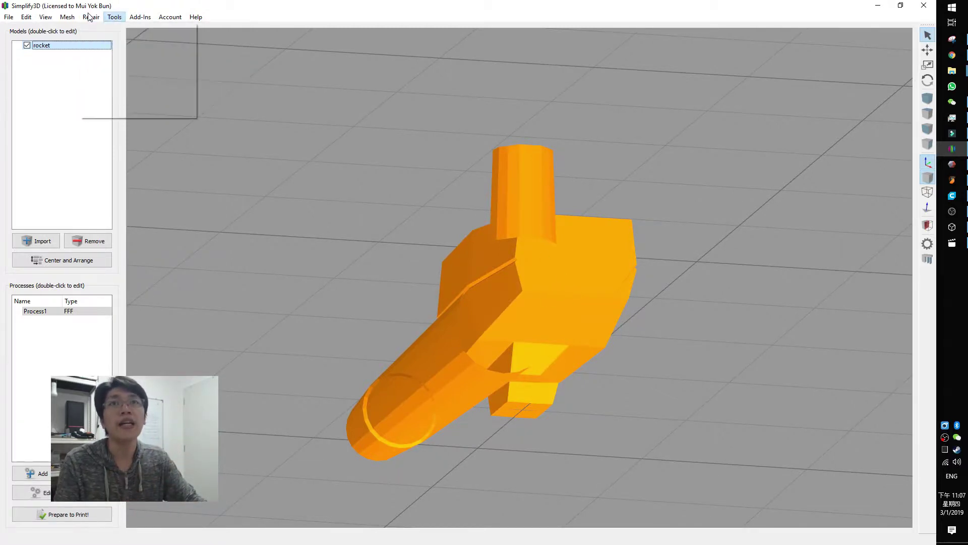
Apply Repair > Flip Surface Orientation to the rocket and inspect it from beneath.
mouse_move(91, 20)
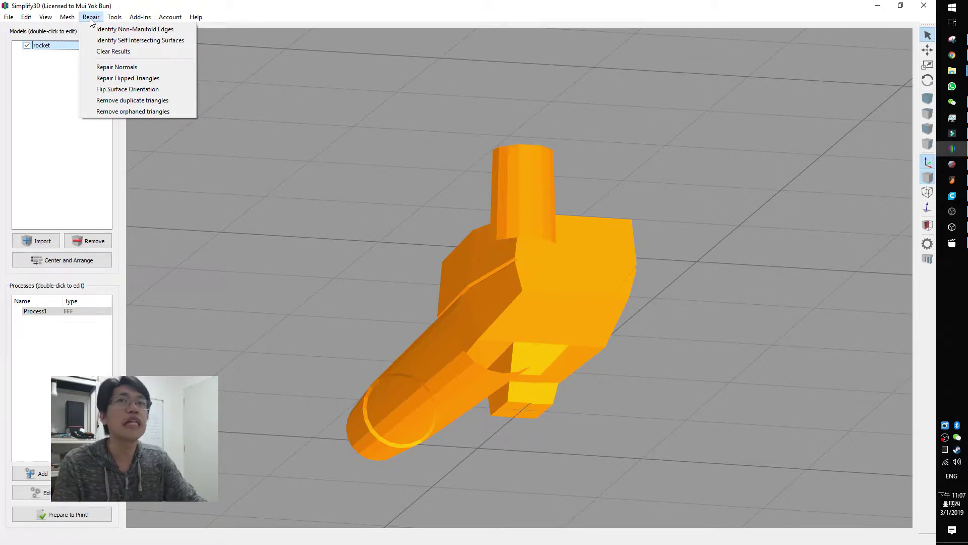
click(114, 94)
click(468, 232)
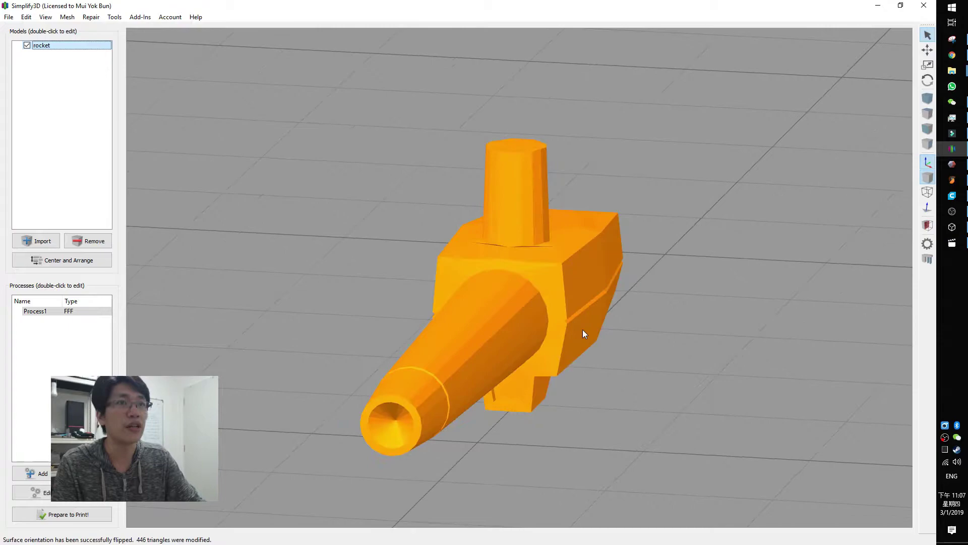
drag(635, 356, 583, 416)
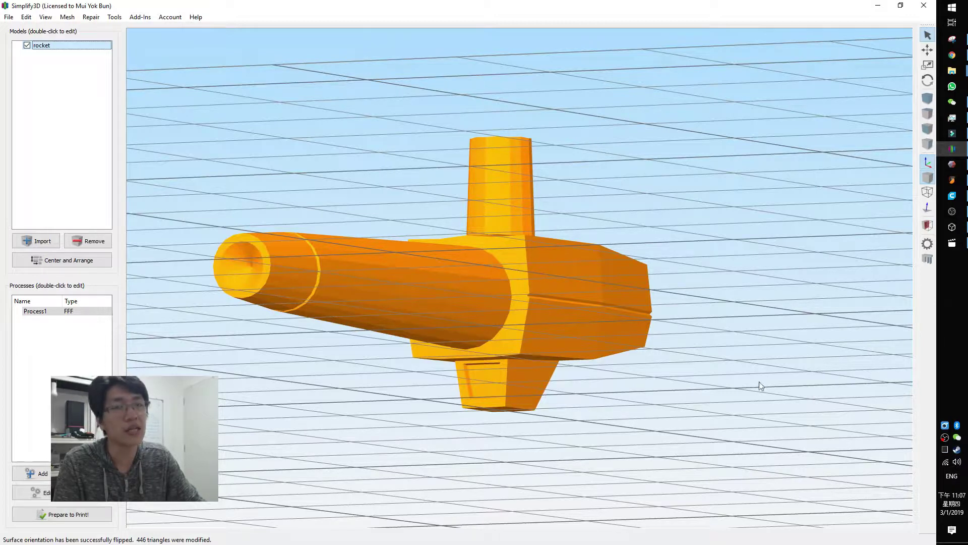
drag(669, 407, 541, 342)
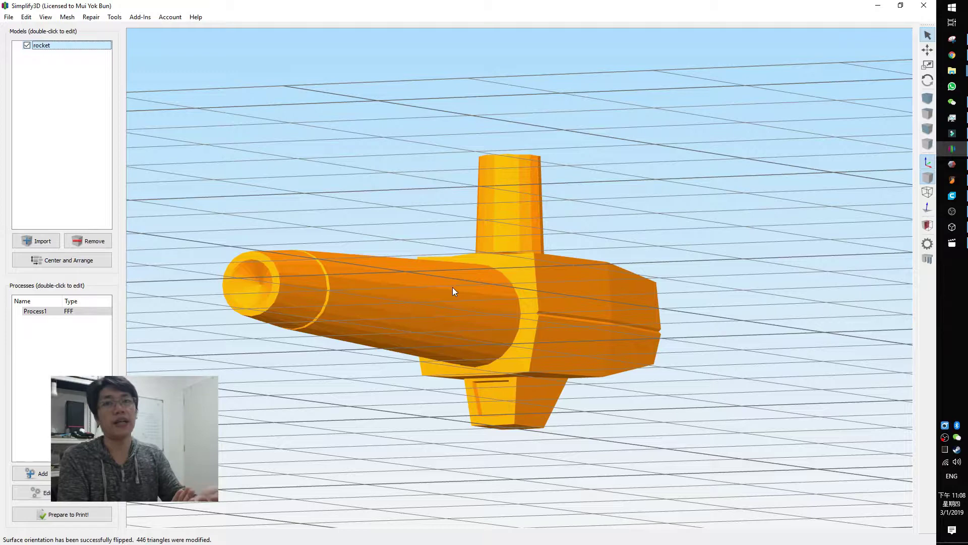
Zoom in on the rocket in Slic3r Prusa Edition from a low side view.
click(952, 180)
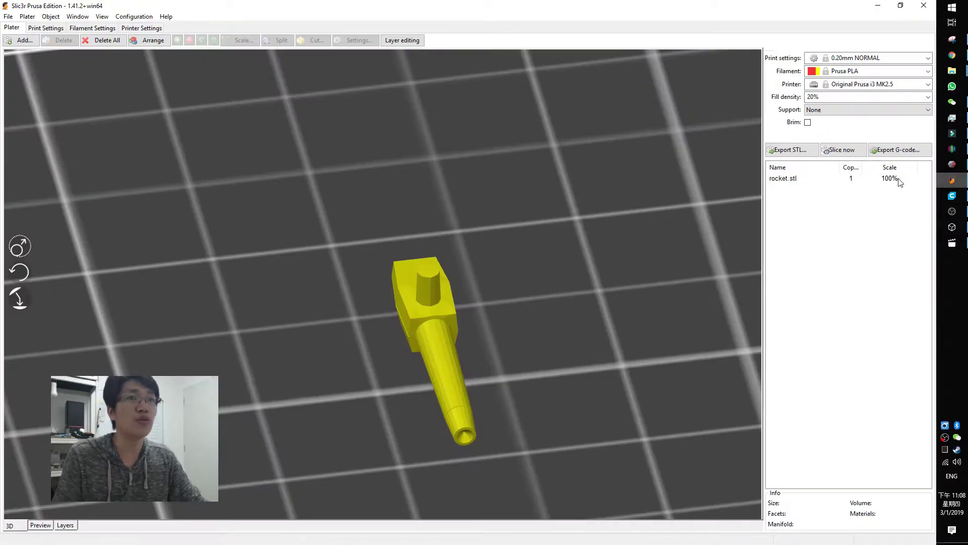
scroll(461, 377, up, 2)
drag(461, 378, 476, 367)
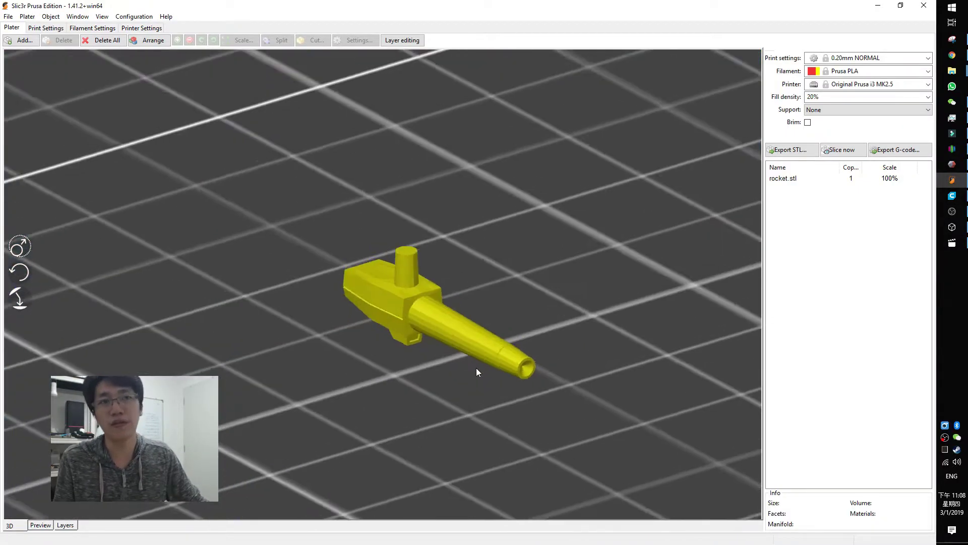
scroll(457, 343, up, 2)
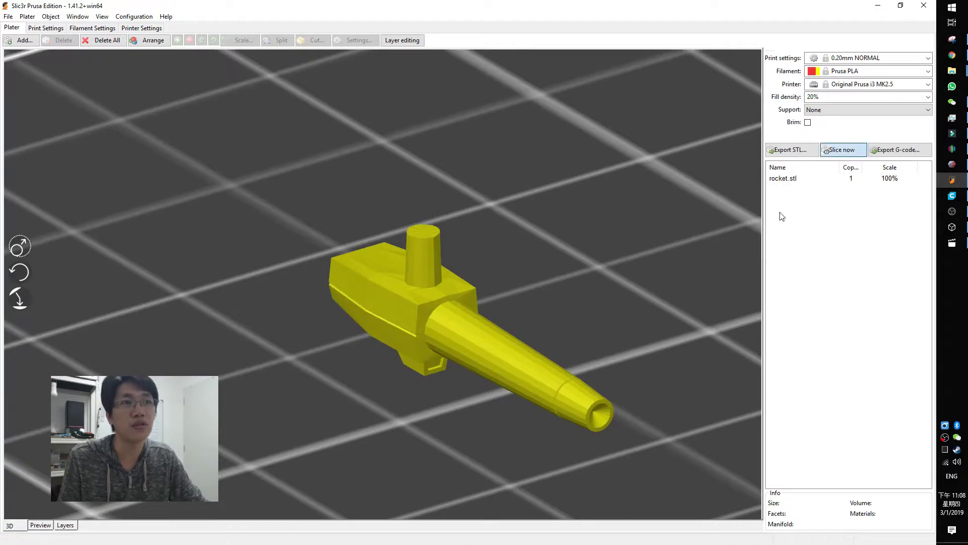
Inspect the sliced toolpath preview zoomed in from a low side angle.
click(40, 524)
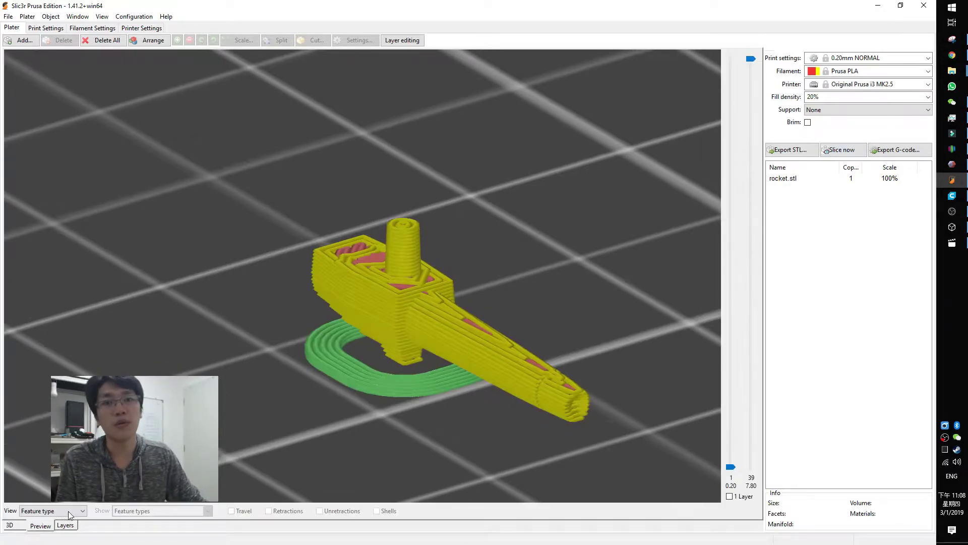
scroll(442, 391, up, 2)
drag(398, 404, 435, 271)
scroll(418, 278, up, 3)
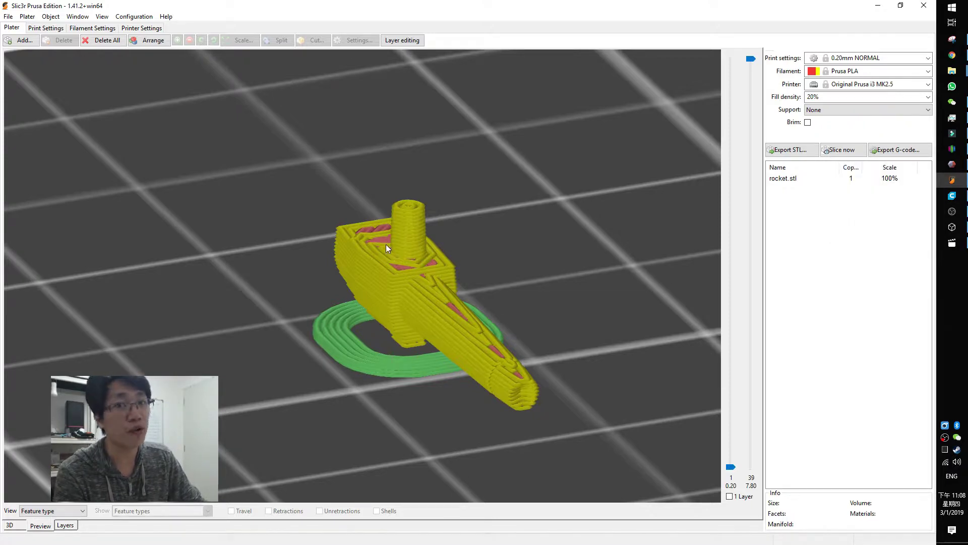
click(952, 167)
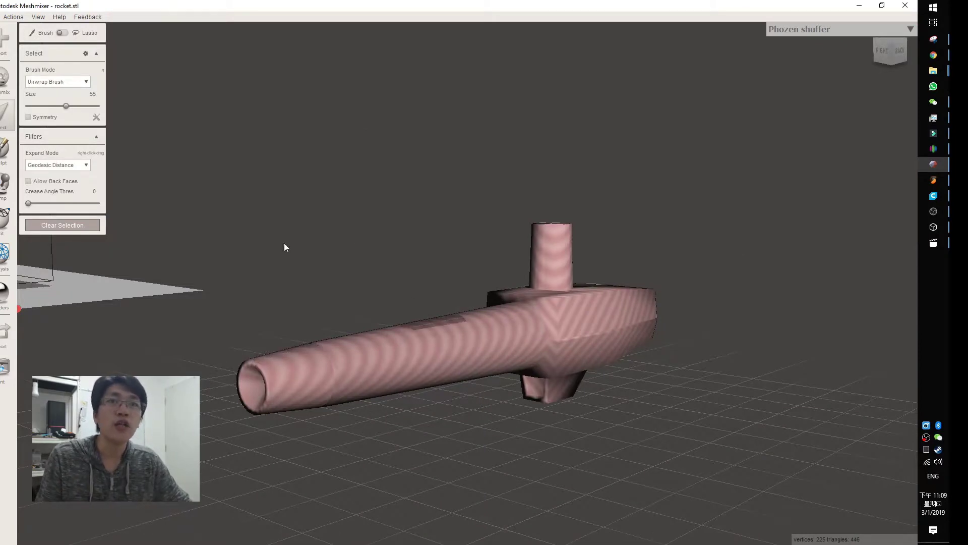
Select the entire rocket mesh in Meshmixer and view it from above.
mouse_move(1, 122)
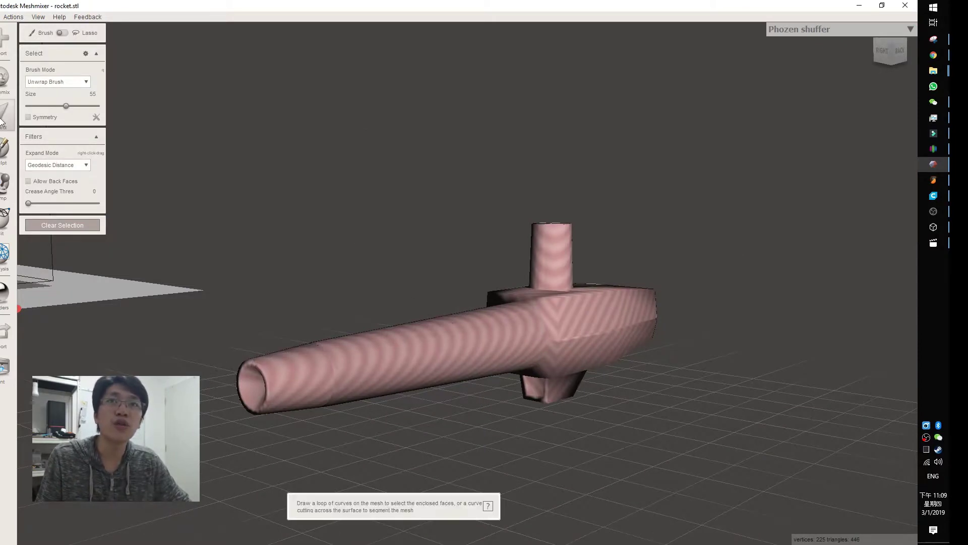
double_click(476, 335)
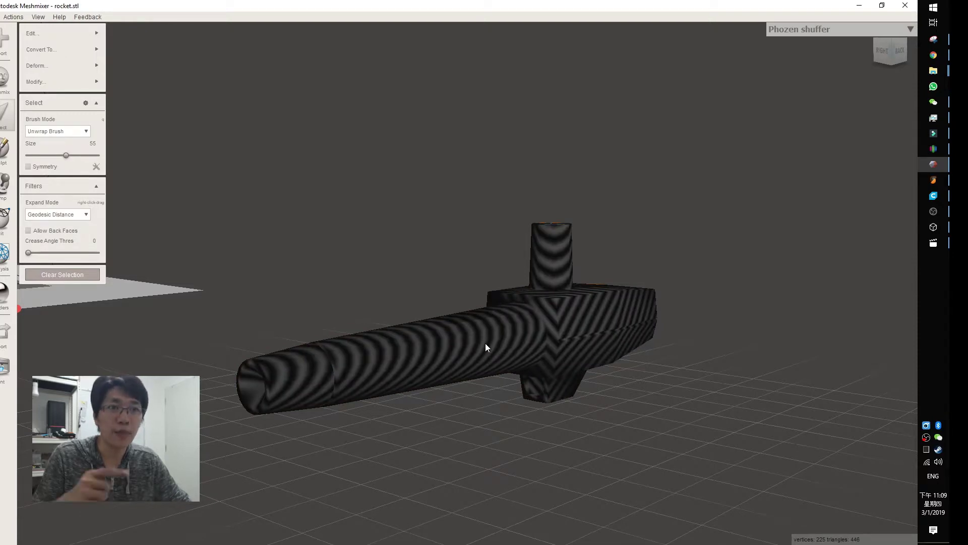
right_drag(557, 328, 605, 296)
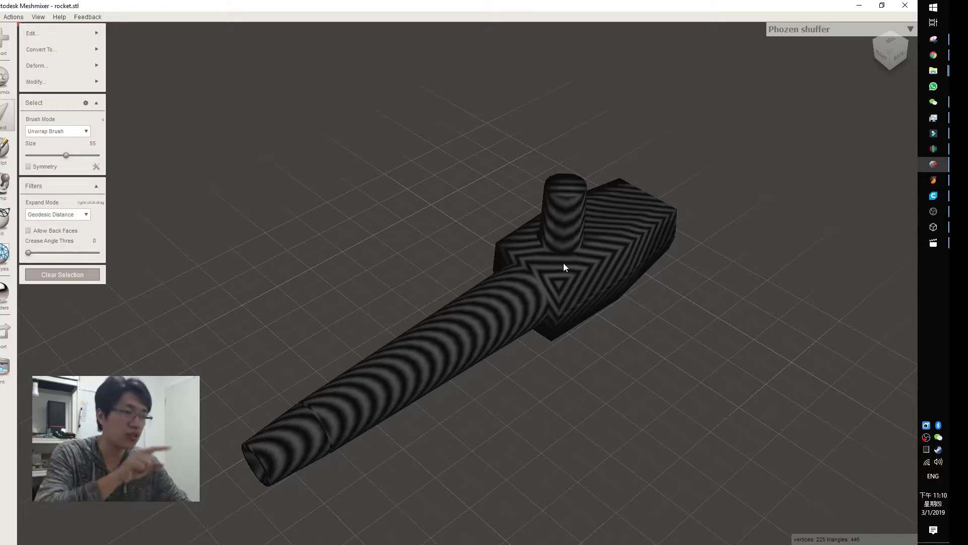
Flip the selected mesh's normals via Edit > Flip Normals and orbit to a side view.
mouse_move(103, 73)
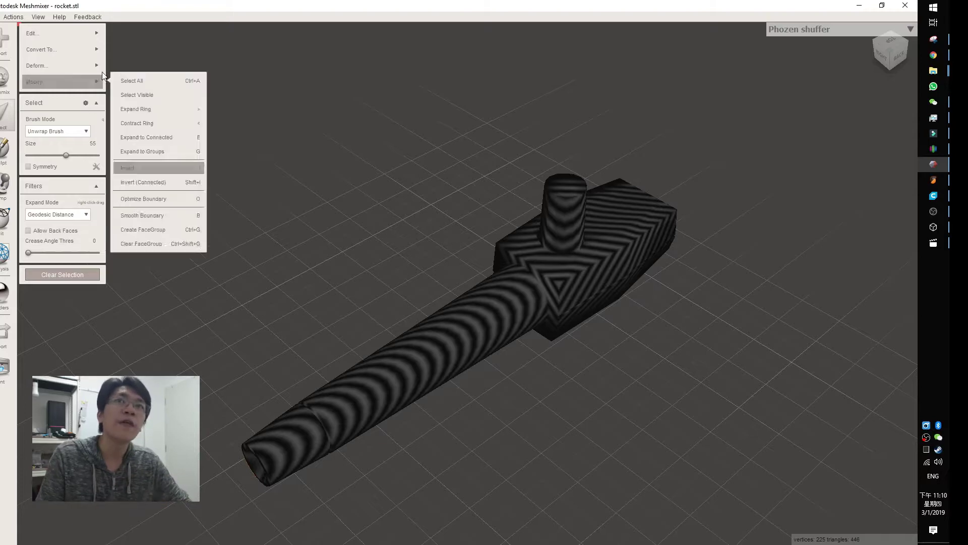
mouse_move(89, 34)
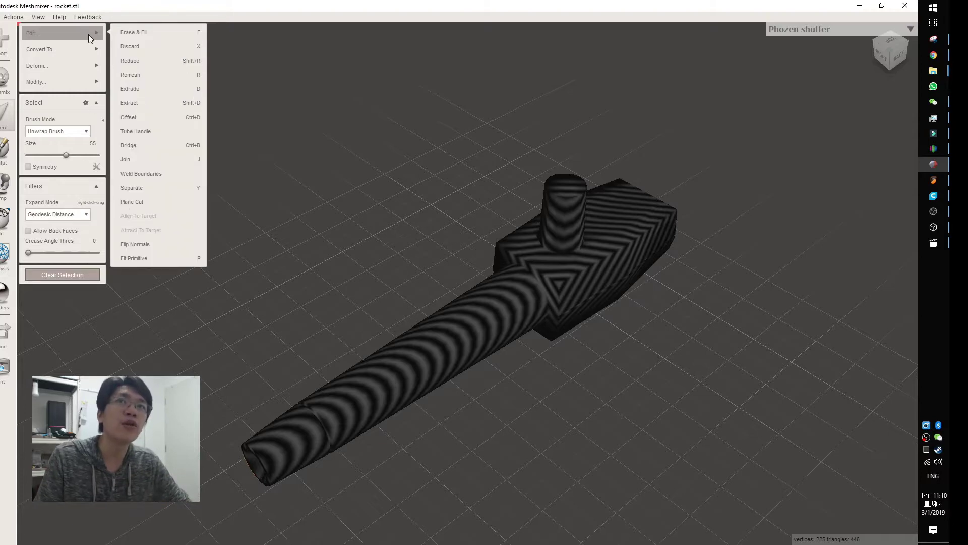
click(200, 245)
right_drag(598, 354, 587, 362)
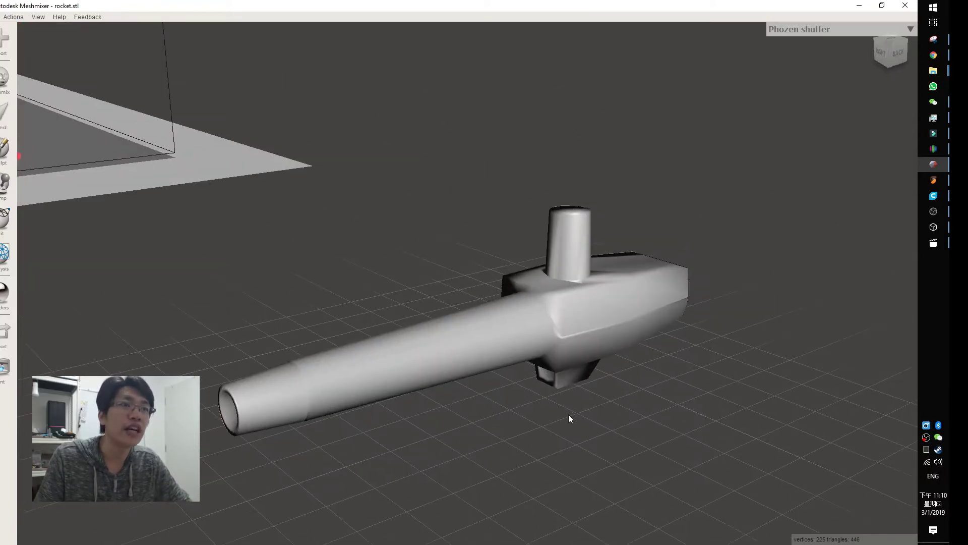
right_drag(569, 418, 292, 359)
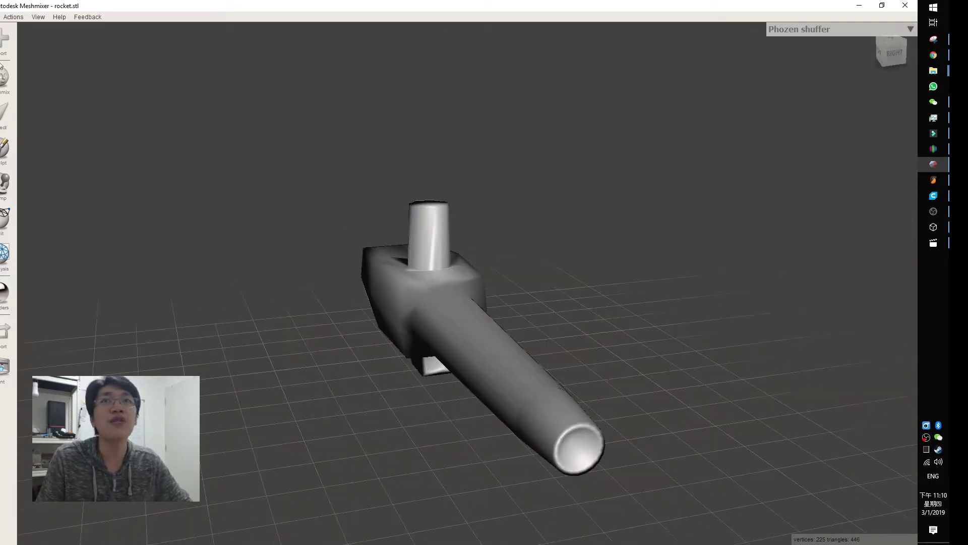
Export the mesh to the Desktop as cannon.stl and reveal the desktop.
key(alt+f)
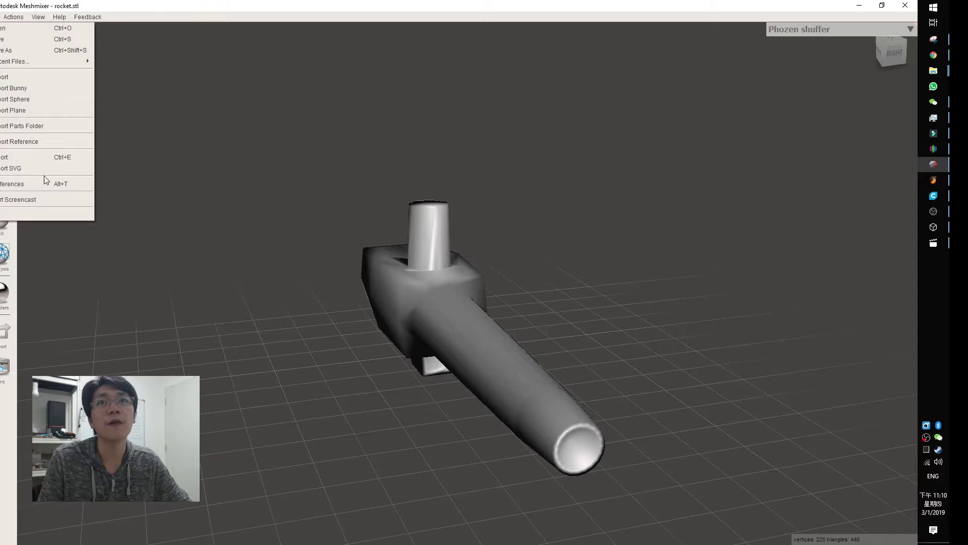
mouse_move(15, 20)
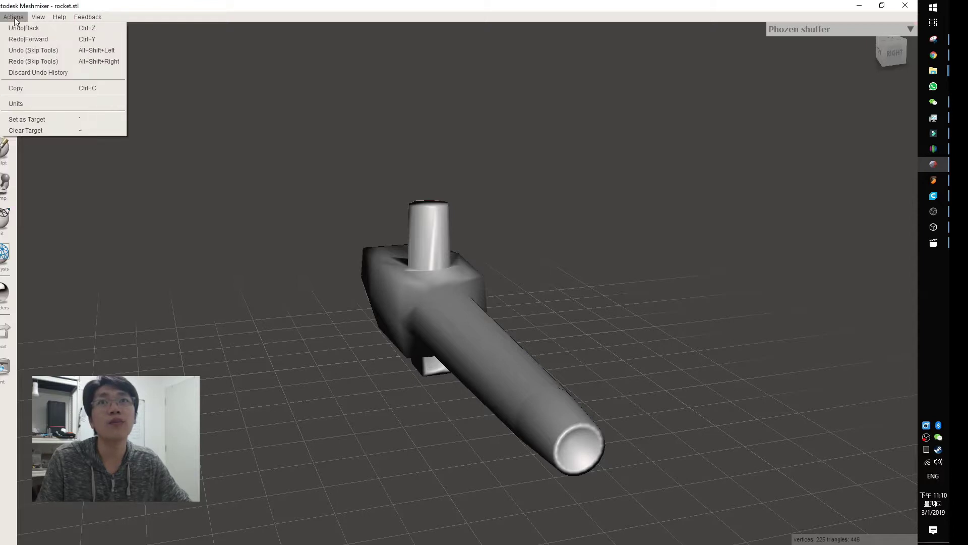
click(24, 157)
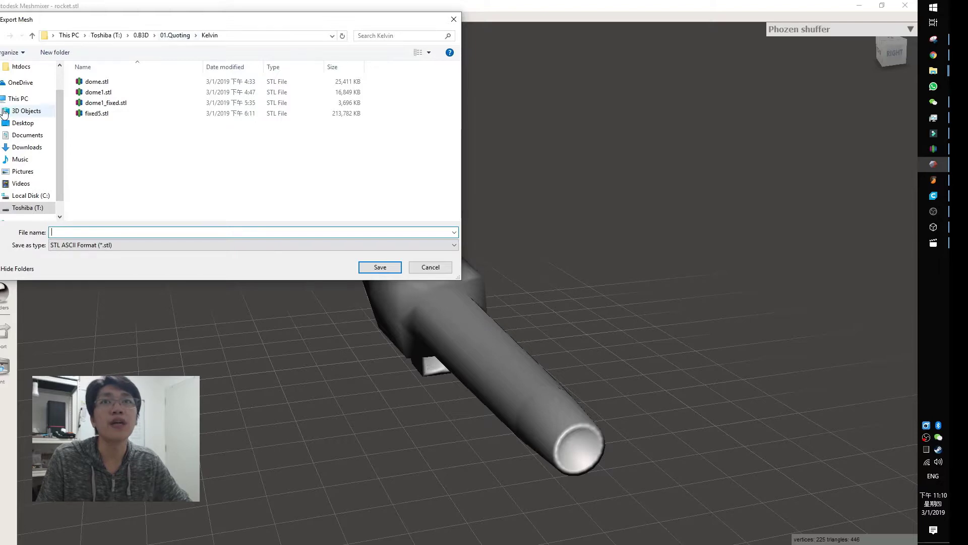
click(27, 124)
click(137, 232)
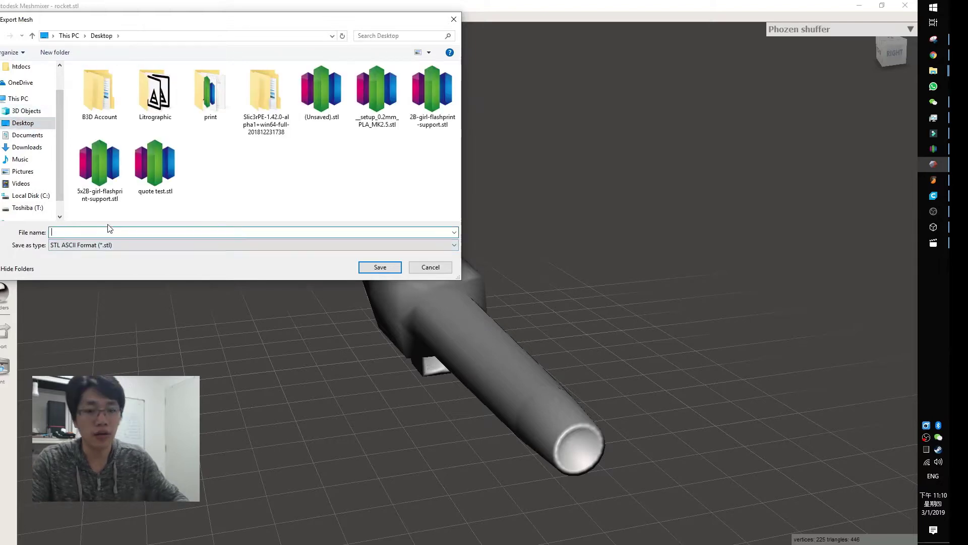
text(cannon)
key(Return)
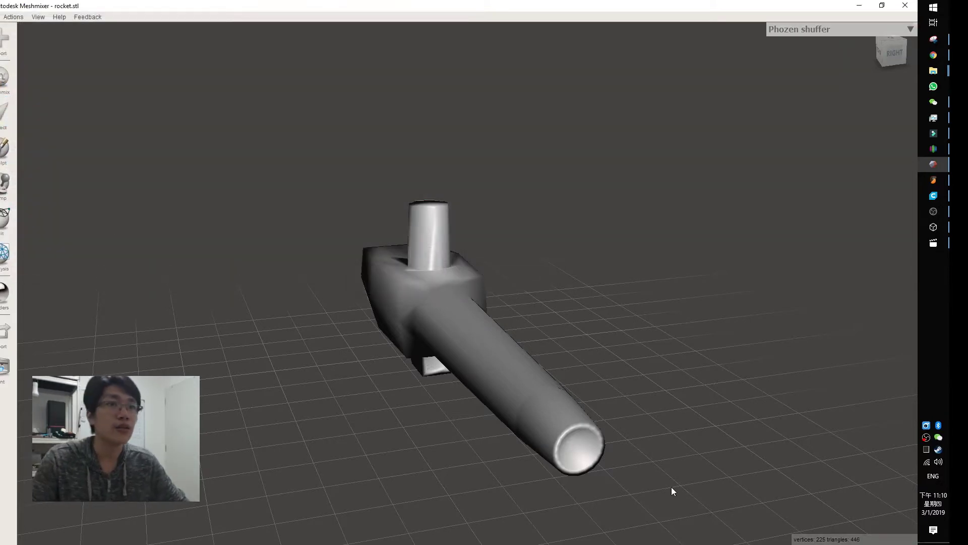
key(super+d)
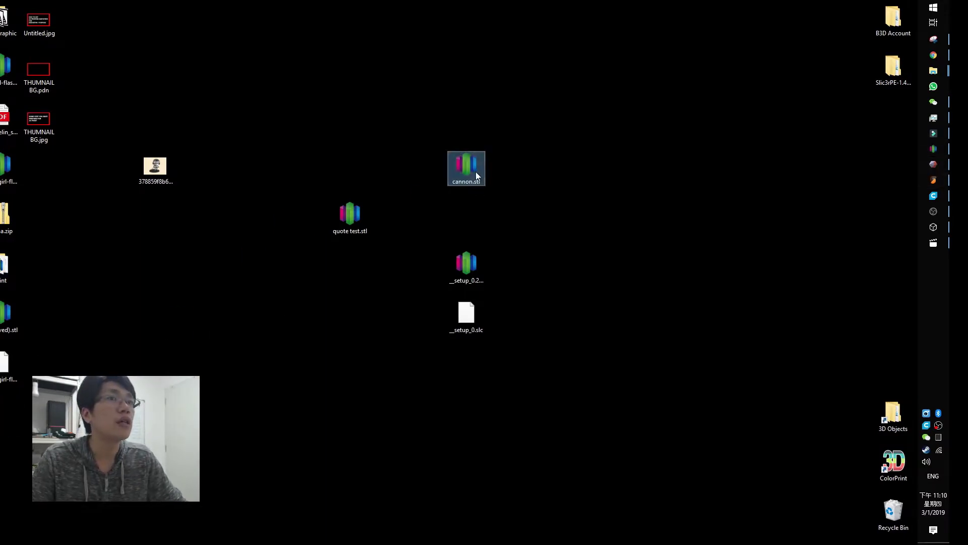
Drop cannon.stl onto the Simplify3D build plate, place the rocket beside it, and select the rocket.
drag(476, 172, 723, 242)
drag(733, 351, 708, 394)
drag(514, 277, 709, 239)
click(486, 232)
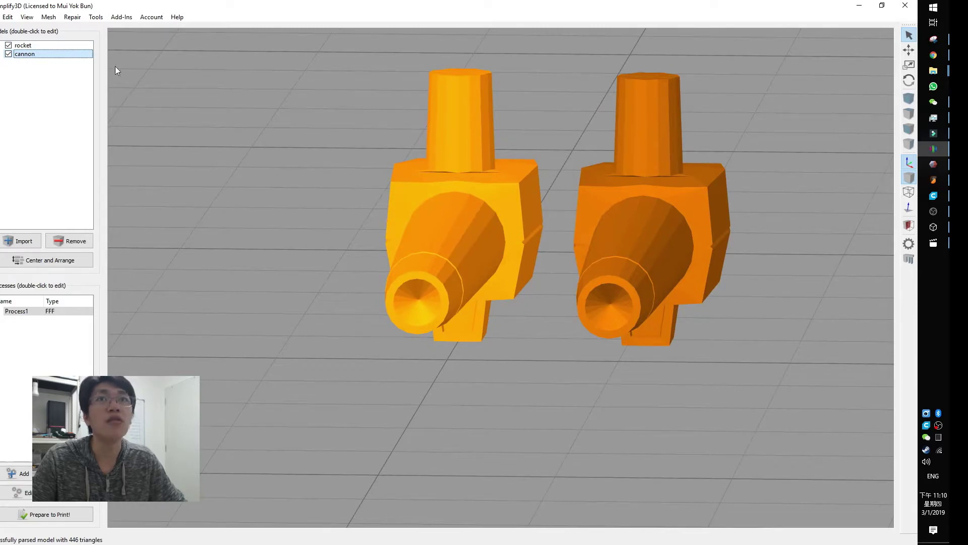
click(588, 175)
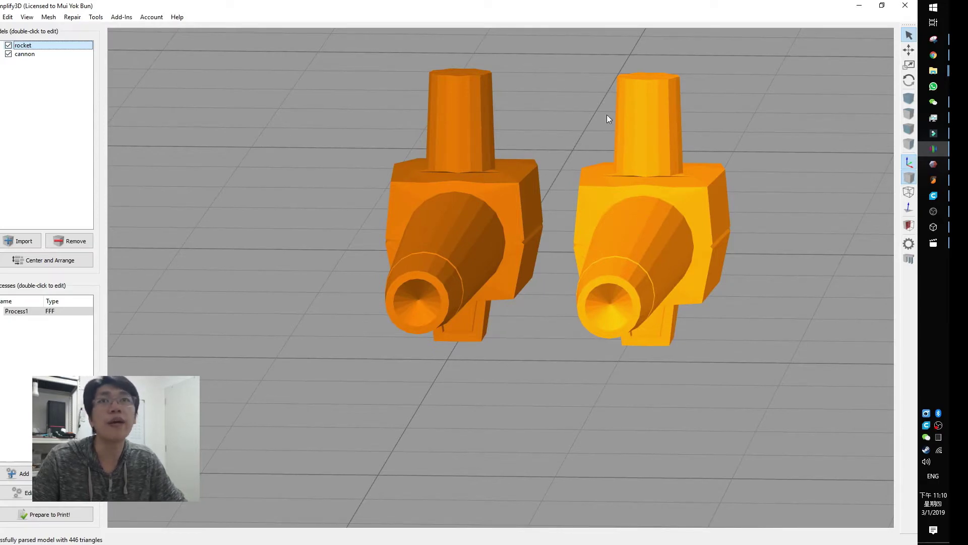
click(48, 17)
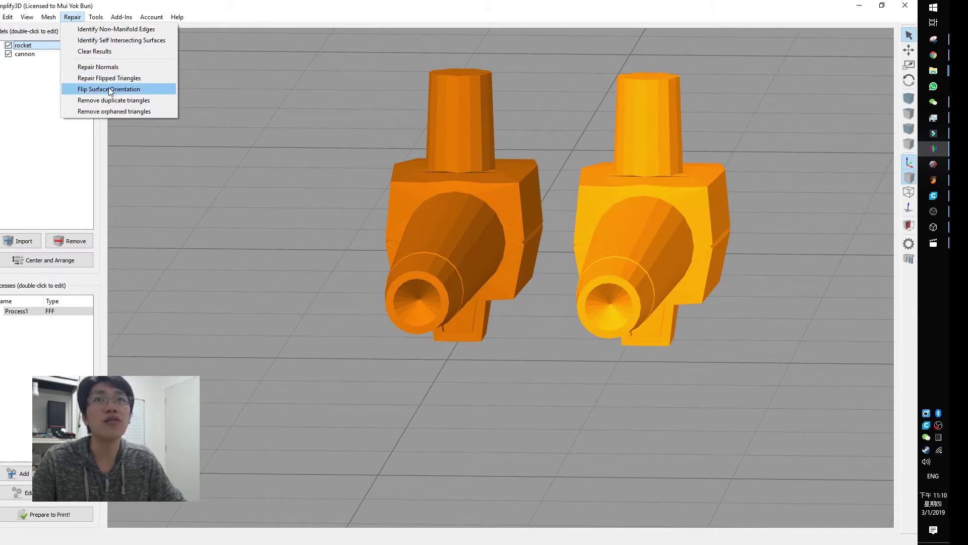
Flip the rocket's surface orientation and rotate the view to compare it with cannon.
click(110, 89)
drag(859, 220, 686, 231)
drag(750, 344, 691, 382)
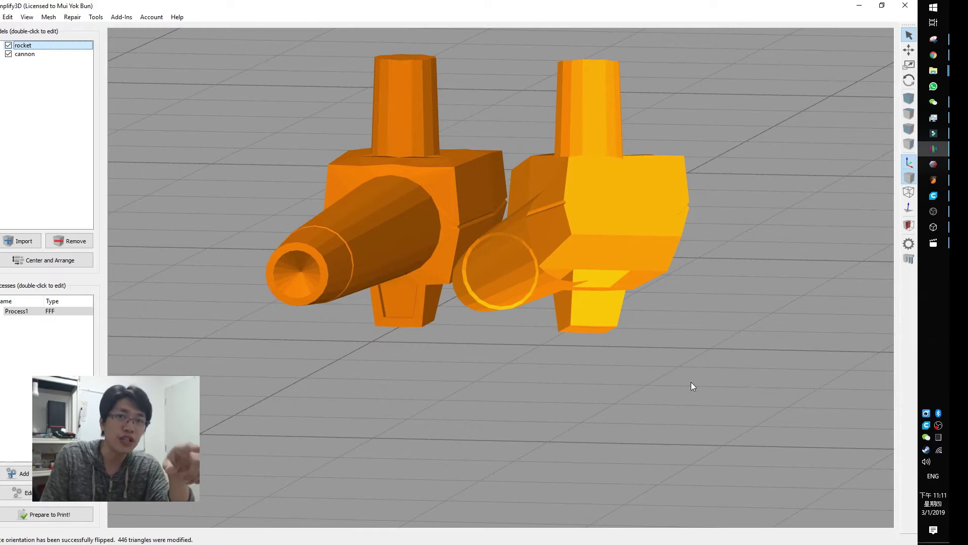
click(934, 166)
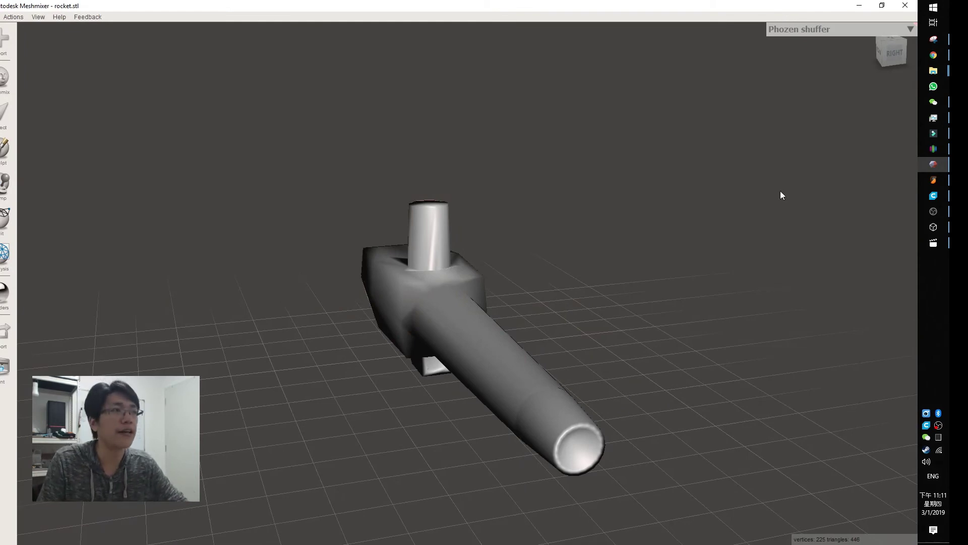
mouse_move(938, 215)
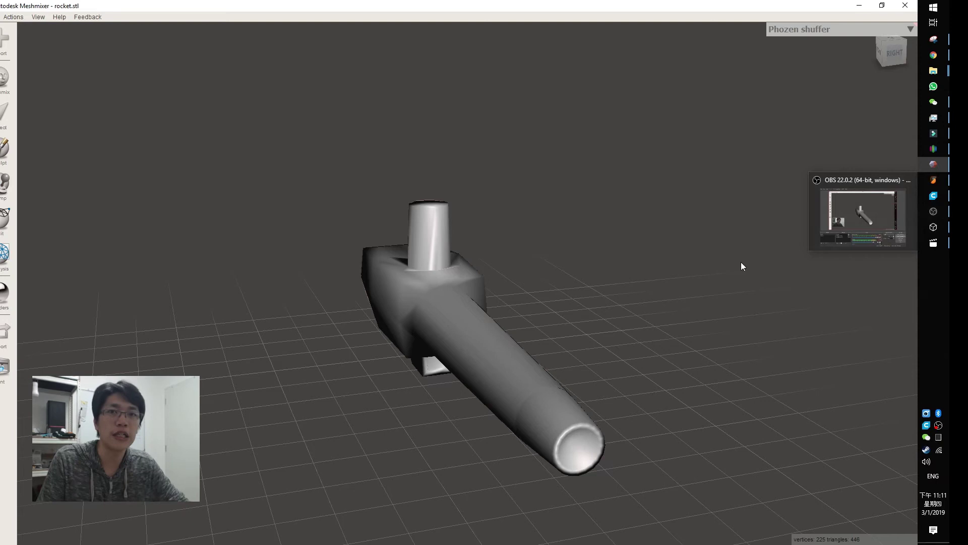